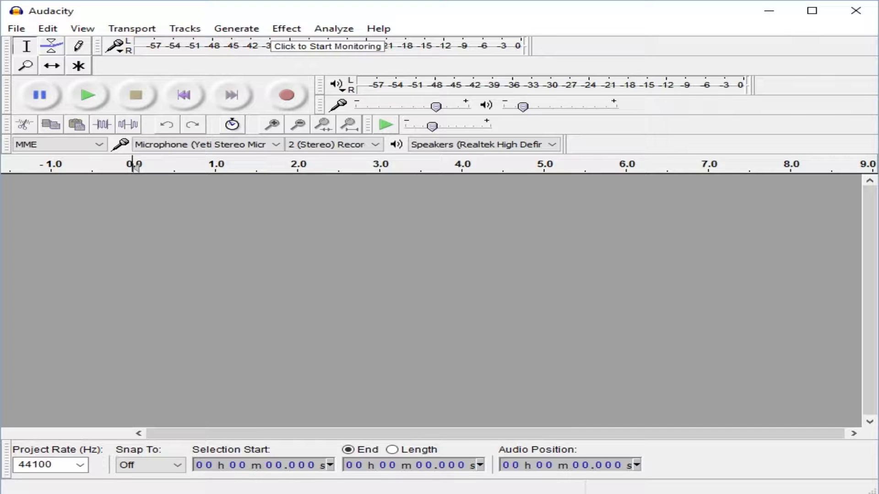
{"action": "left_click", "coordinate": [16, 29]}
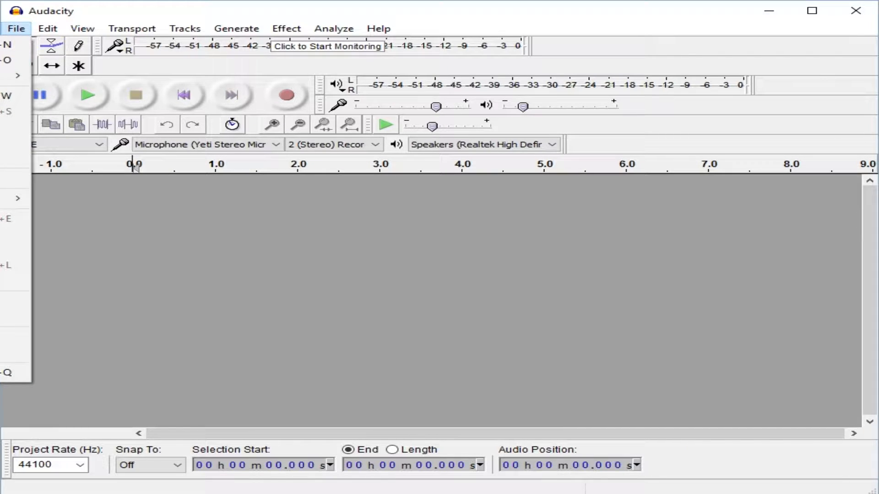
{"action": "key", "text": "Escape"}
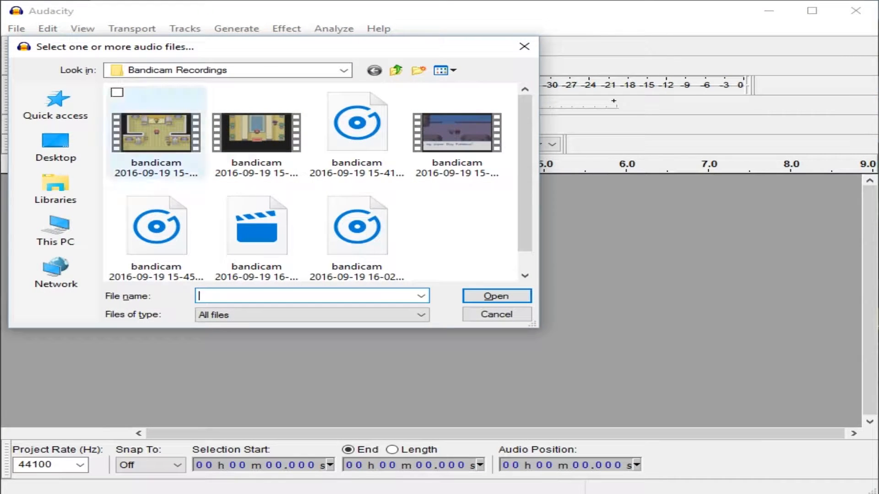
{"action": "left_click", "coordinate": [56, 147]}
{"action": "scroll", "coordinate": [215, 183], "scroll_direction": "down", "scroll_amount": 10}
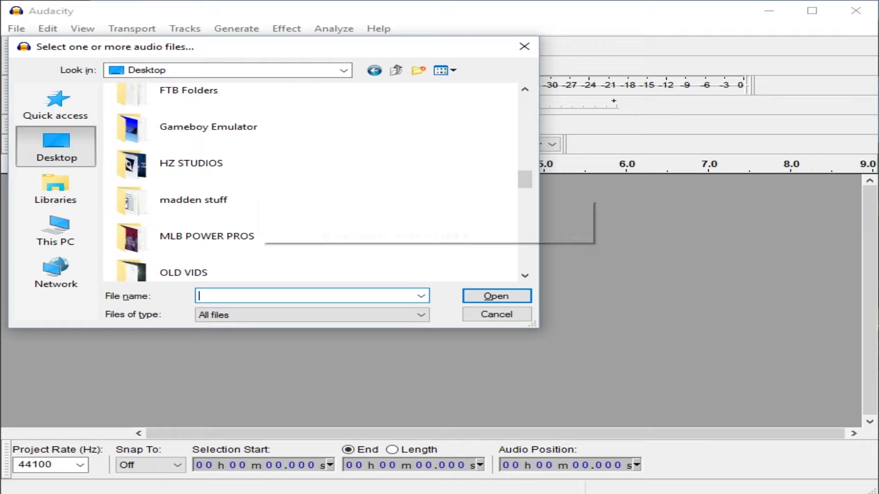
{"action": "double_click", "coordinate": [138, 202]}
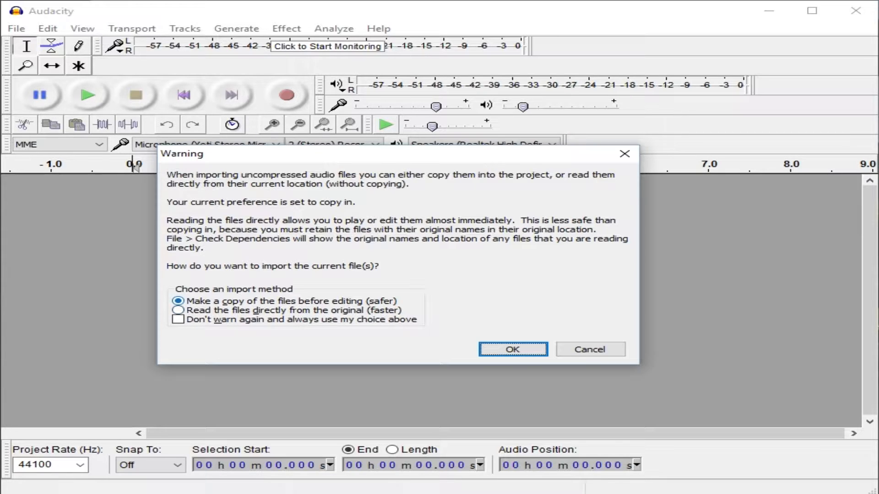
{"action": "left_click", "coordinate": [179, 310]}
{"action": "key", "text": "Up"}
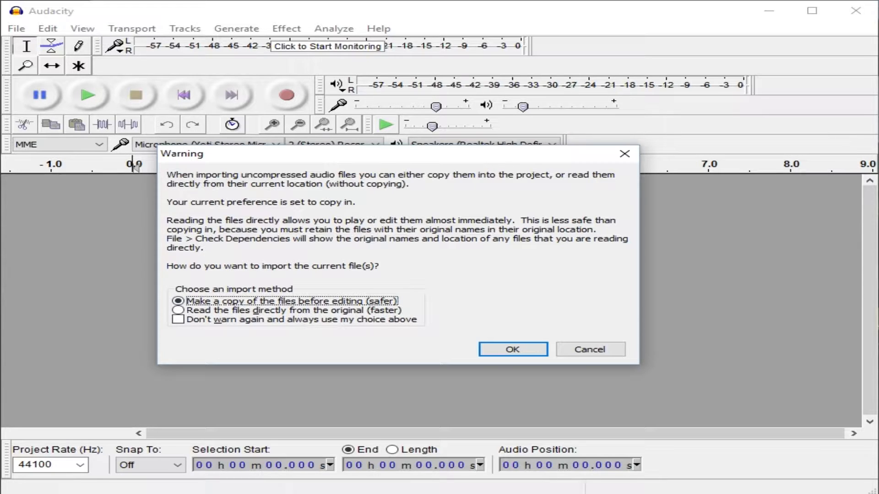
{"action": "key", "text": "Return"}
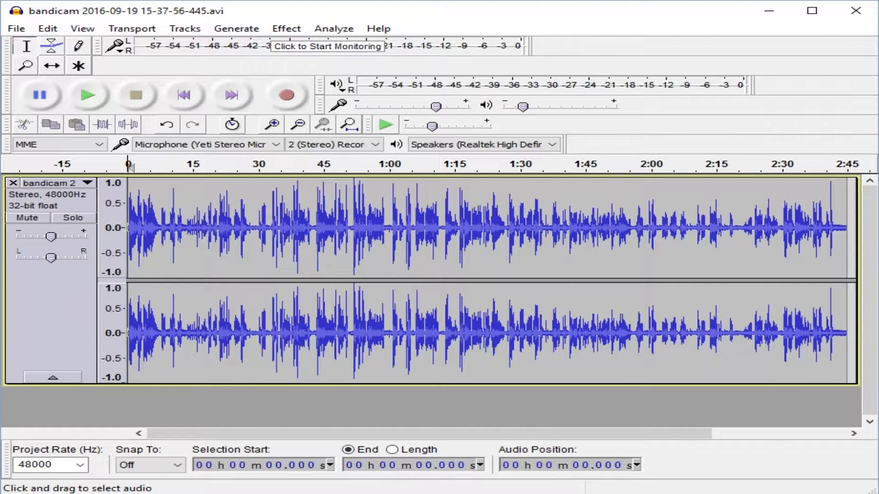
Select the whole imported track and play back a short part of it
{"action": "left_click_drag", "start_coordinate": [846, 329], "coordinate": [128, 330]}
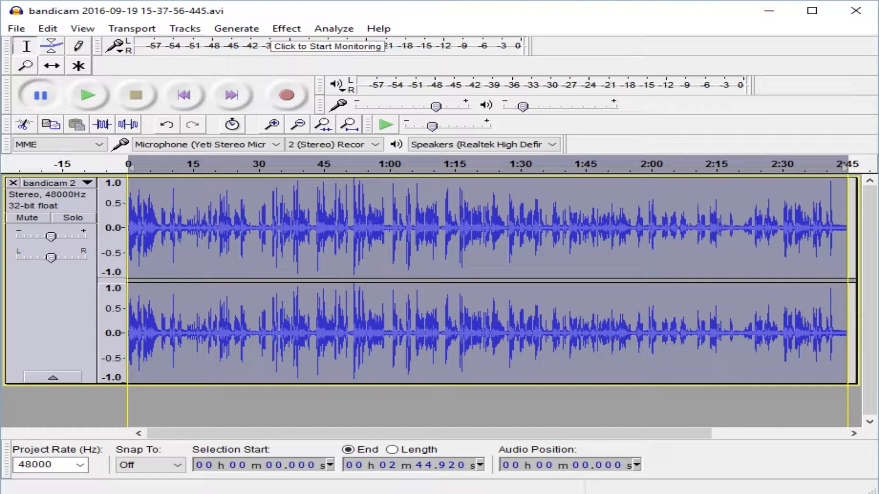
{"action": "left_click", "coordinate": [87, 95]}
{"action": "left_click", "coordinate": [136, 95]}
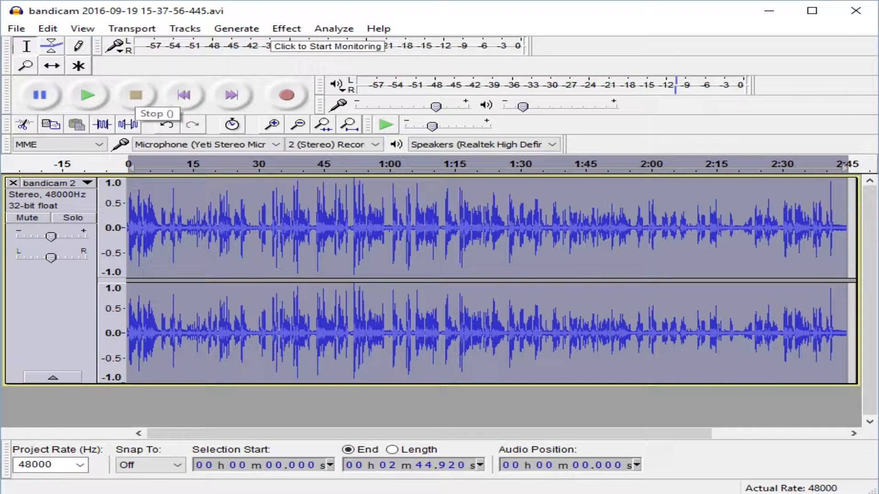
Reselect the entire stereo track from start to end as the target for effects
{"action": "left_click", "coordinate": [287, 28]}
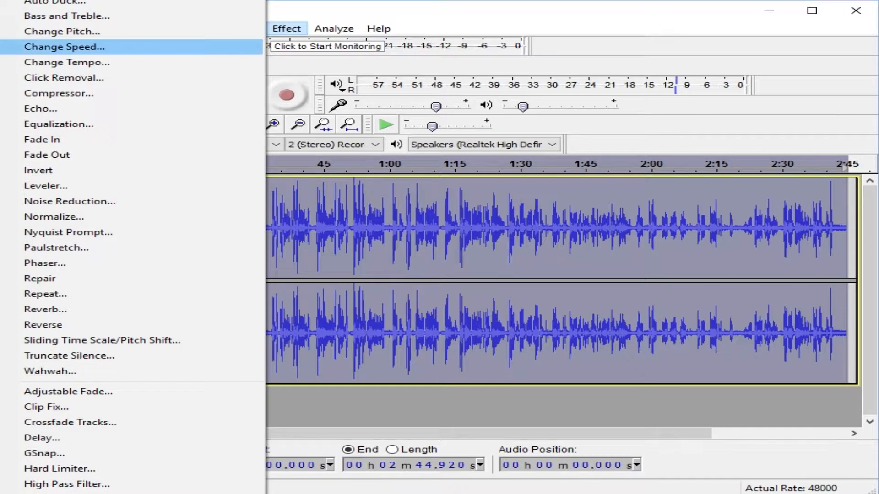
{"action": "left_click", "coordinate": [413, 229]}
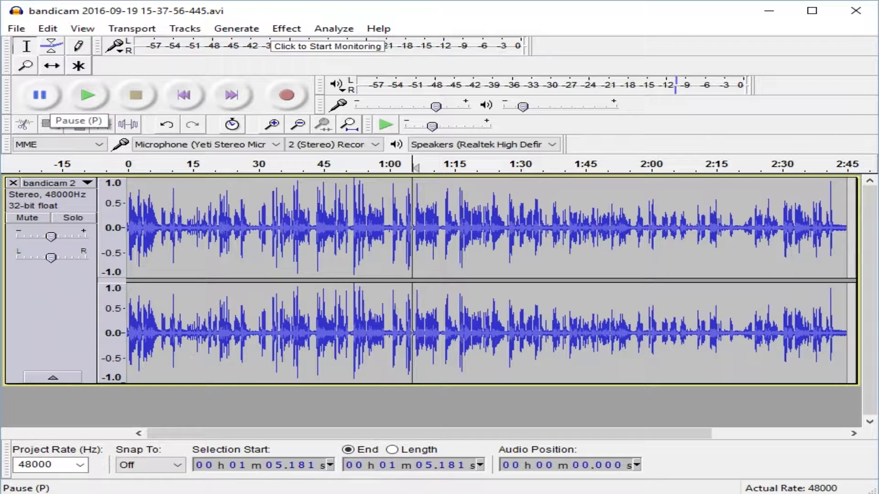
{"action": "left_click", "coordinate": [287, 29]}
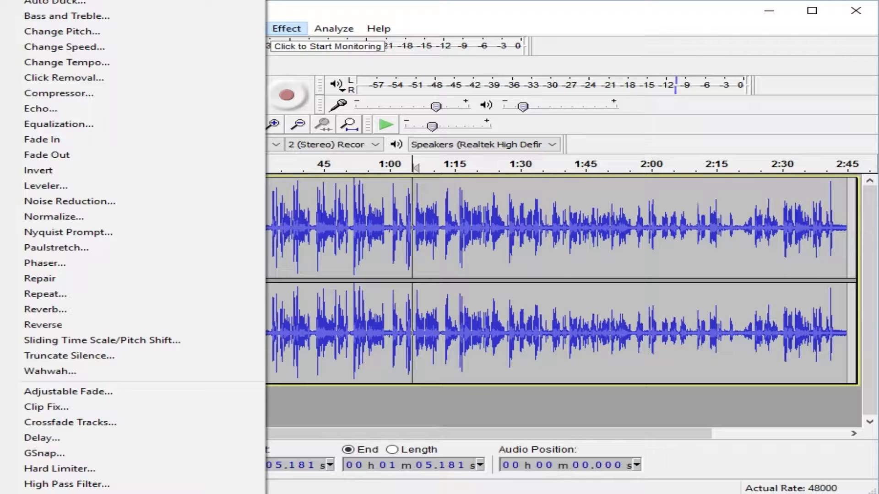
{"action": "left_click_drag", "start_coordinate": [584, 311], "coordinate": [599, 312]}
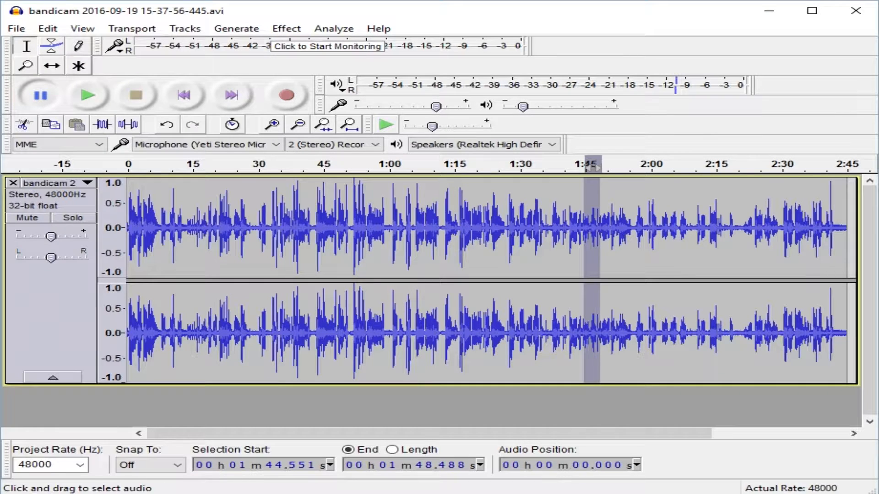
{"action": "left_click", "coordinate": [854, 167]}
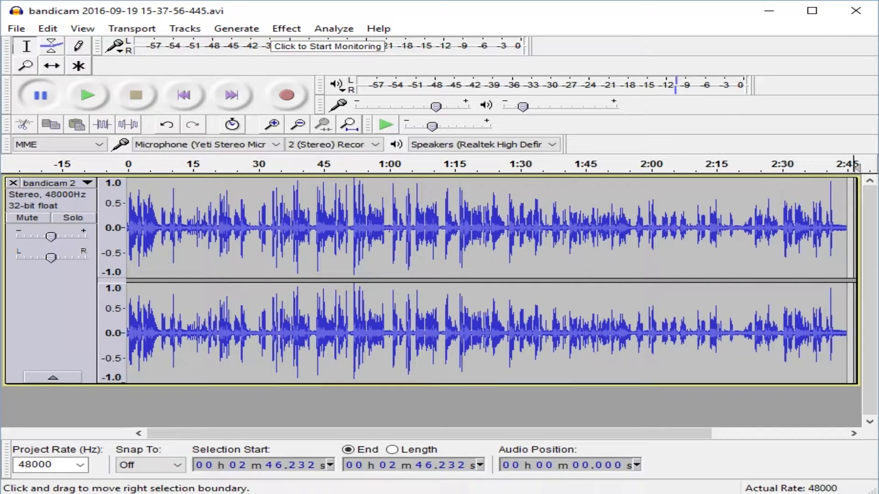
{"action": "key", "text": "ctrl+a"}
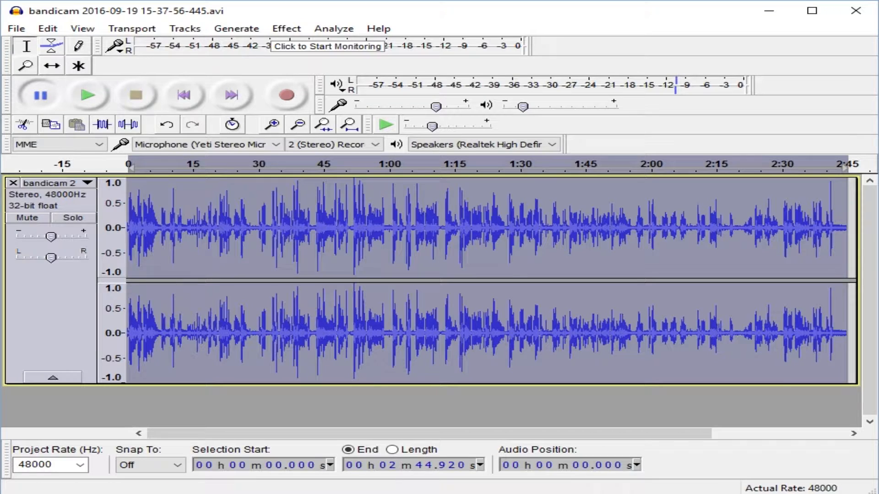
{"action": "left_click", "coordinate": [287, 28]}
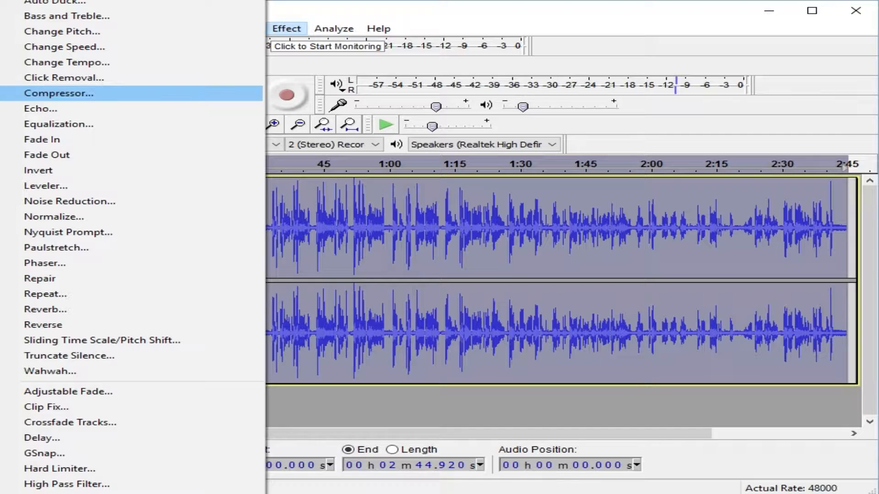
{"action": "key", "text": "Return"}
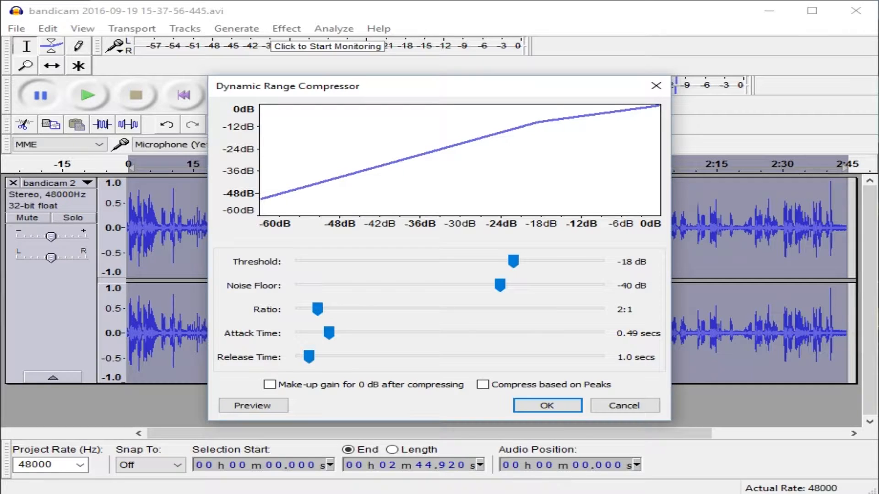
{"action": "left_click", "coordinate": [656, 86]}
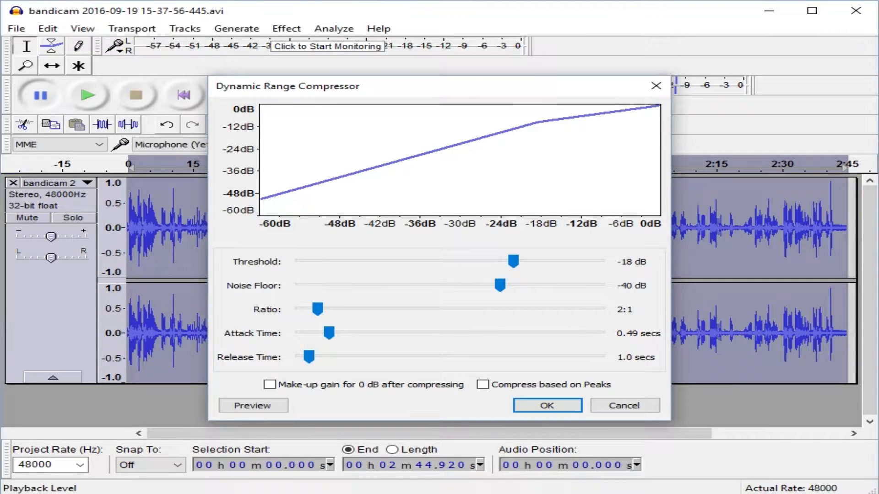
Normalize the selected track to a maximum amplitude of -1.0 dB with DC offset removal enabled
{"action": "left_click", "coordinate": [286, 28]}
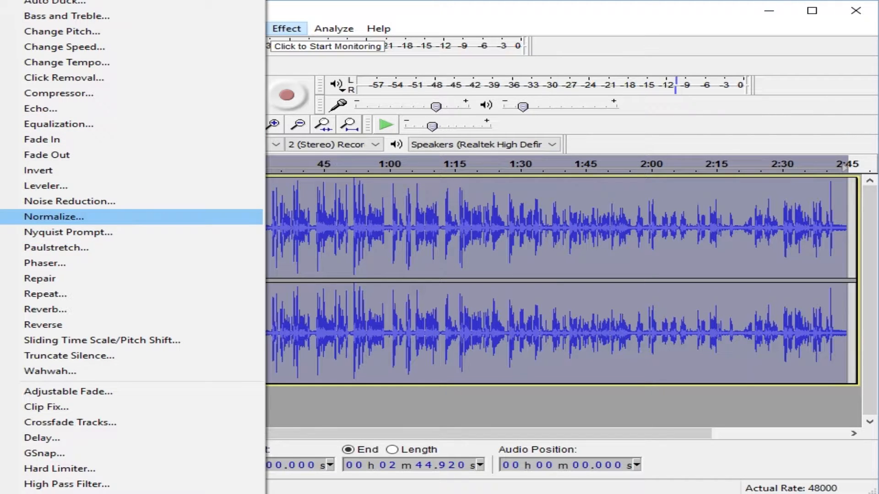
{"action": "key", "text": "Return"}
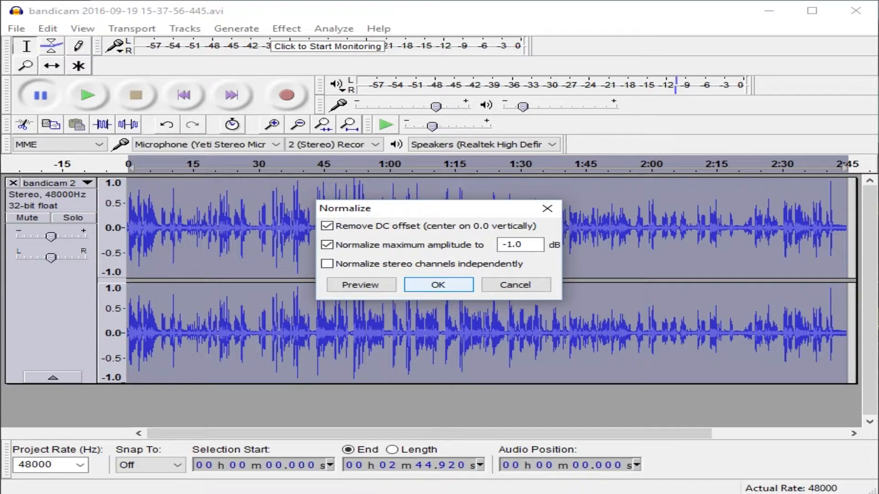
{"action": "left_click", "coordinate": [438, 283]}
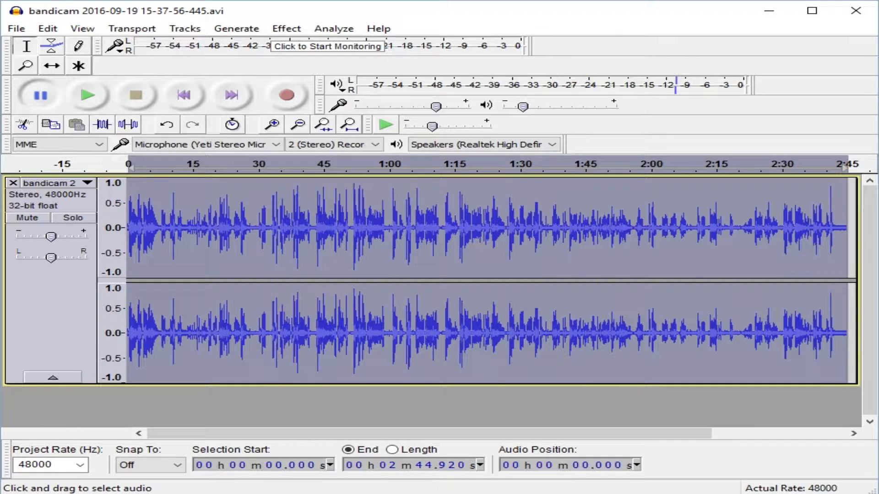
Apply the Compressor to the track with threshold -18 dB, noise floor -40 dB, ratio 2:1, attack 0.50 secs and release 1.0 secs
{"action": "left_click", "coordinate": [286, 28]}
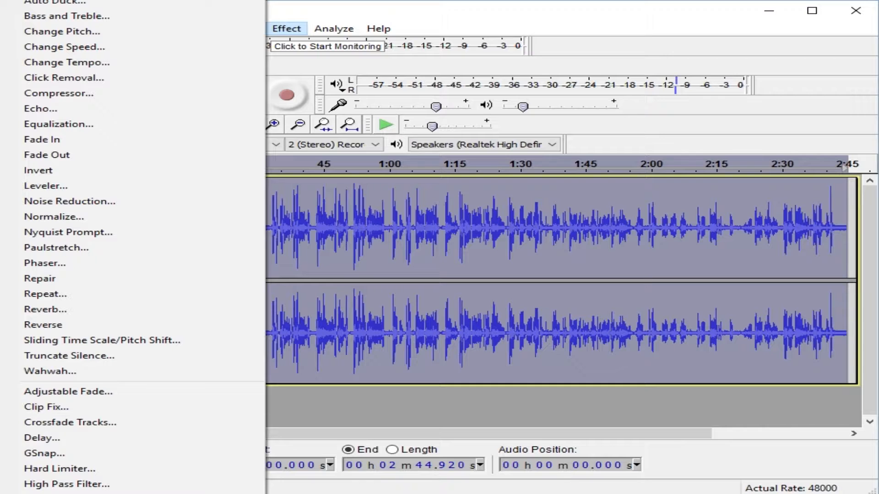
{"action": "left_click", "coordinate": [59, 93]}
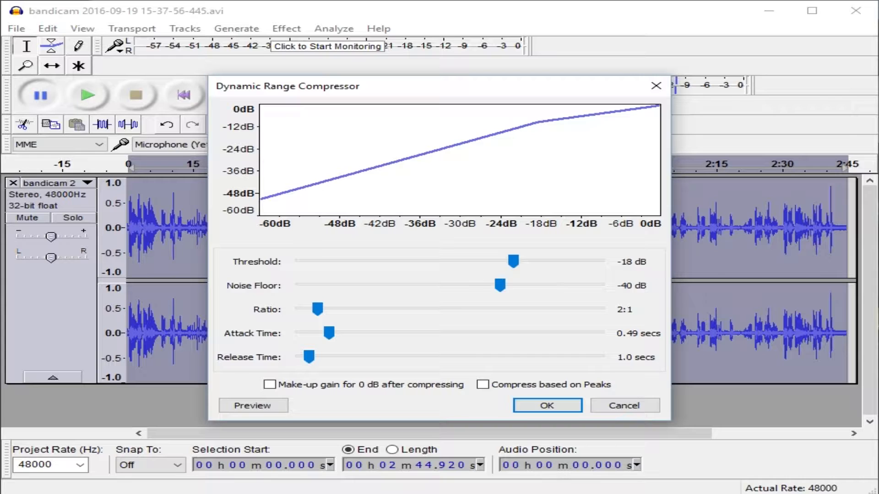
{"action": "left_click", "coordinate": [329, 333]}
{"action": "left_click_drag", "start_coordinate": [329, 334], "coordinate": [330, 334]}
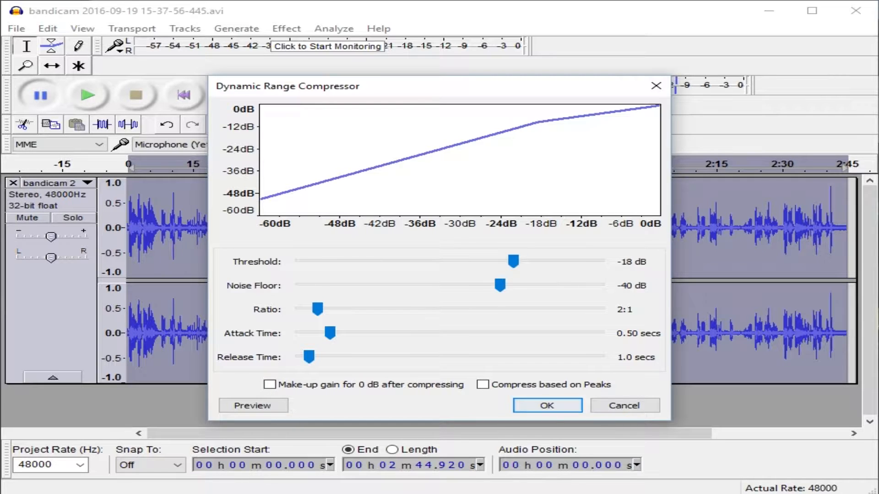
{"action": "left_click", "coordinate": [547, 405]}
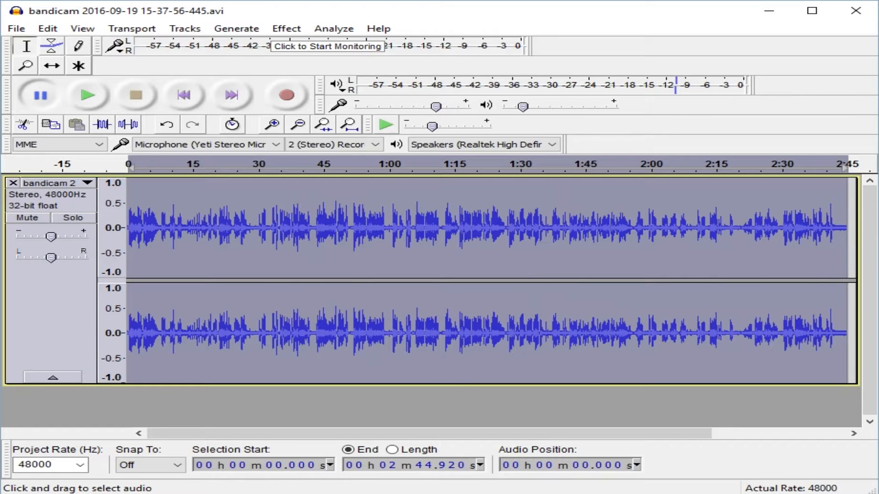
{"action": "left_click", "coordinate": [287, 28]}
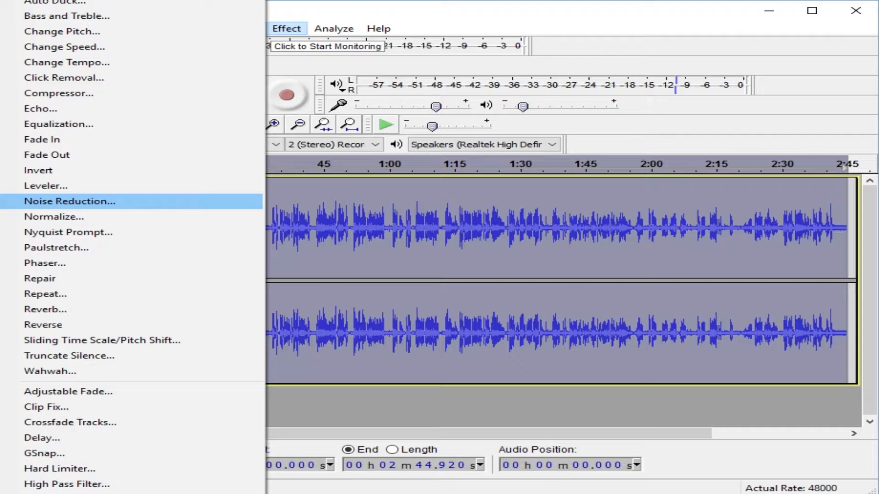
{"action": "key", "text": "Return"}
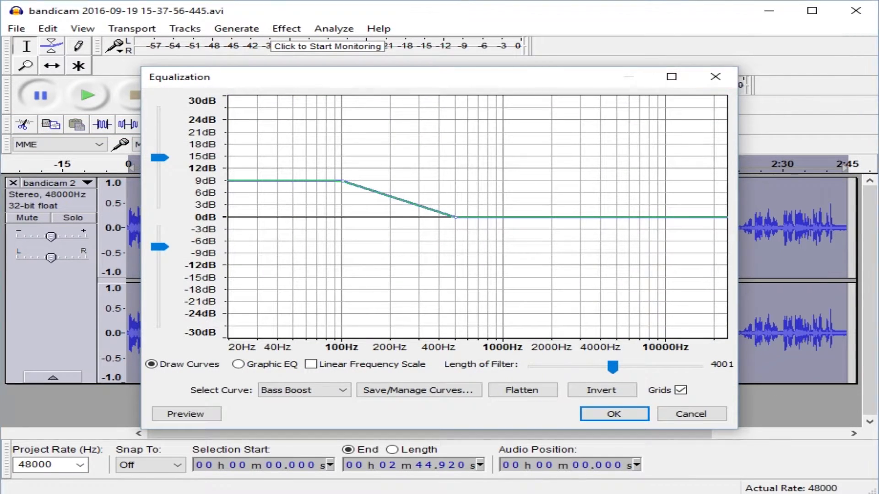
{"action": "left_click", "coordinate": [715, 77]}
Apply Equalization to the selected track using the Bass Boost curve
{"action": "left_click", "coordinate": [287, 29]}
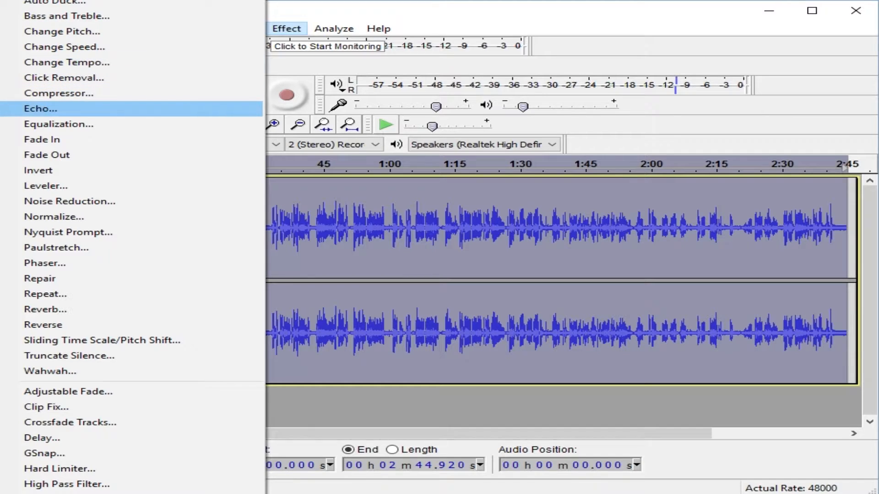
{"action": "key", "text": "Return"}
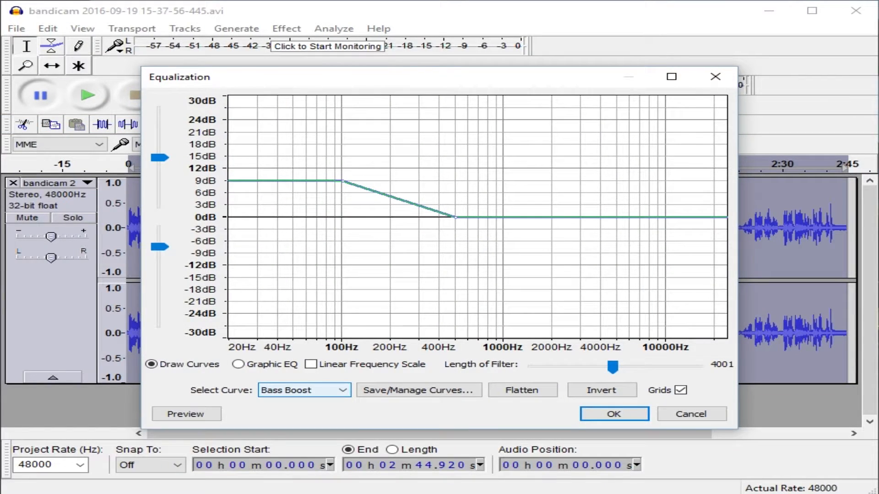
{"action": "left_click", "coordinate": [305, 390]}
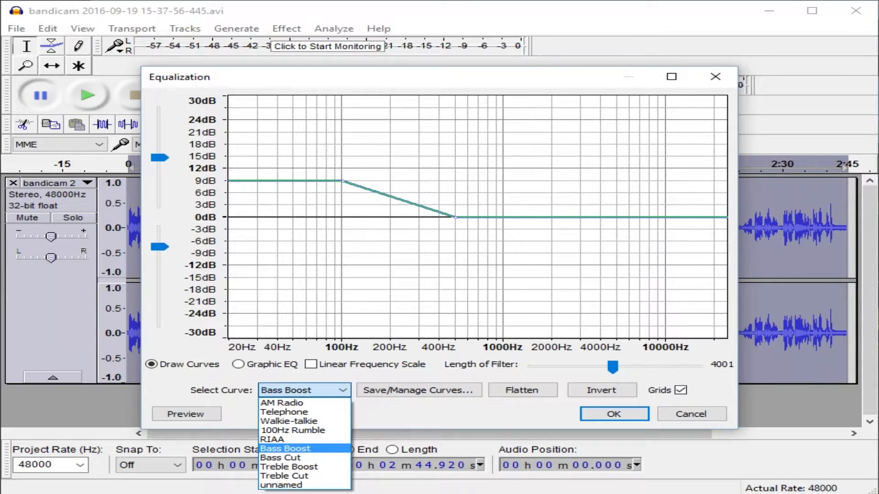
{"action": "left_click", "coordinate": [305, 449]}
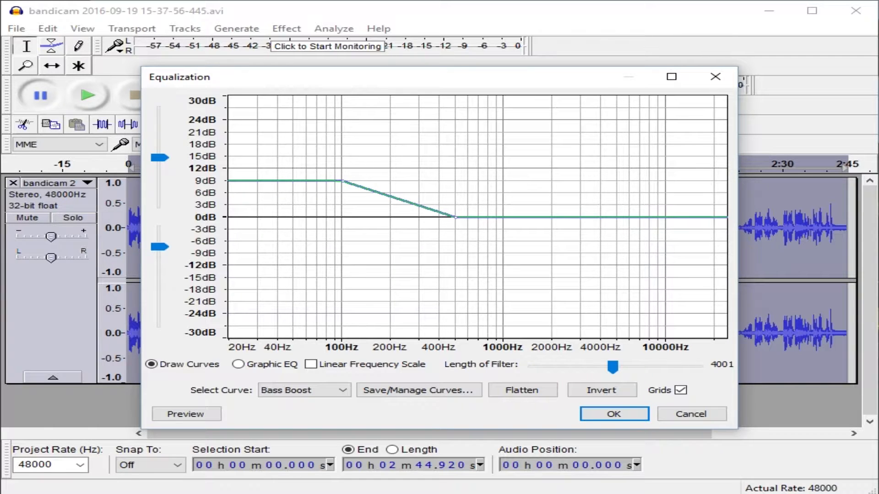
{"action": "left_click", "coordinate": [614, 414]}
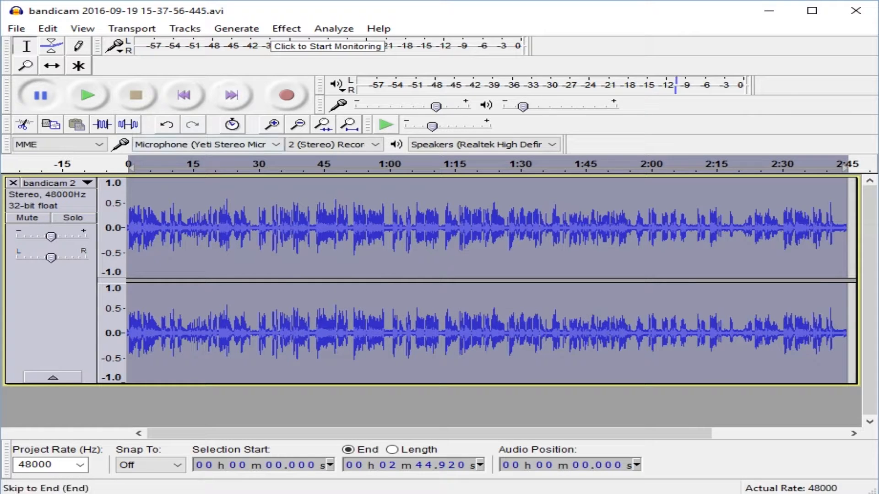
Apply Equalization to the selected track again using the Treble Boost curve
{"action": "left_click", "coordinate": [287, 28]}
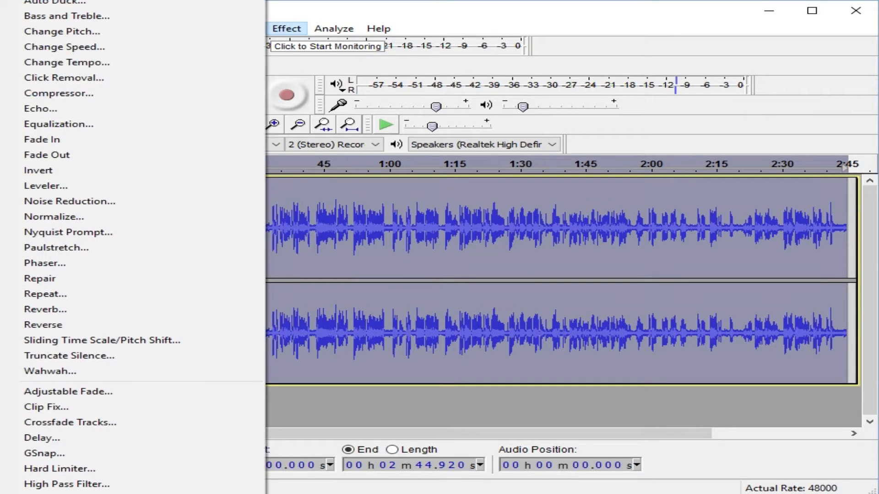
{"action": "key", "text": "Return"}
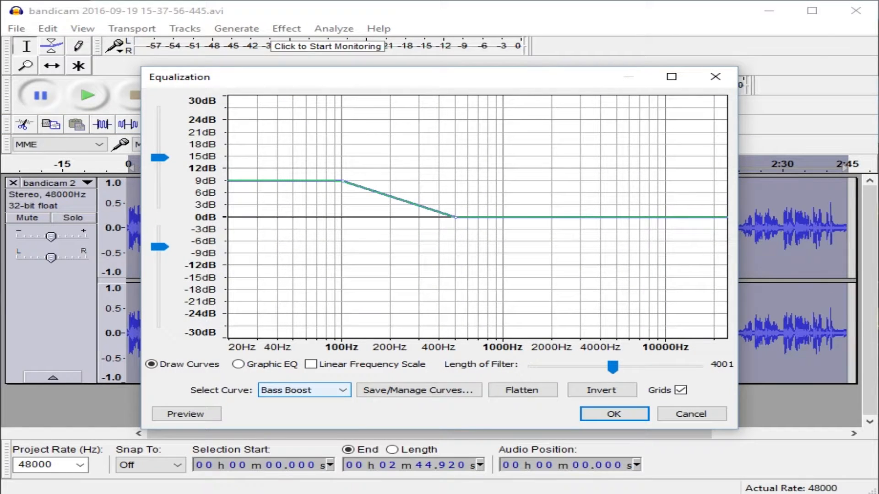
{"action": "left_click", "coordinate": [305, 391]}
{"action": "left_click", "coordinate": [305, 467]}
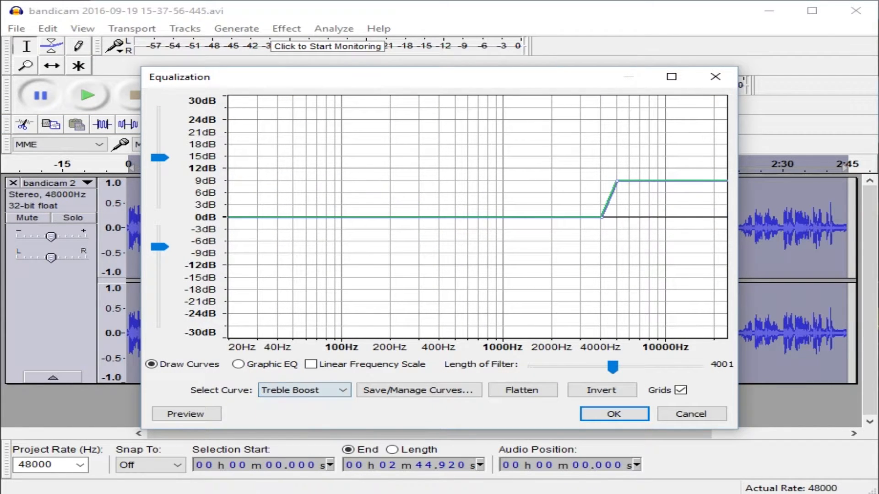
{"action": "key", "text": "Return"}
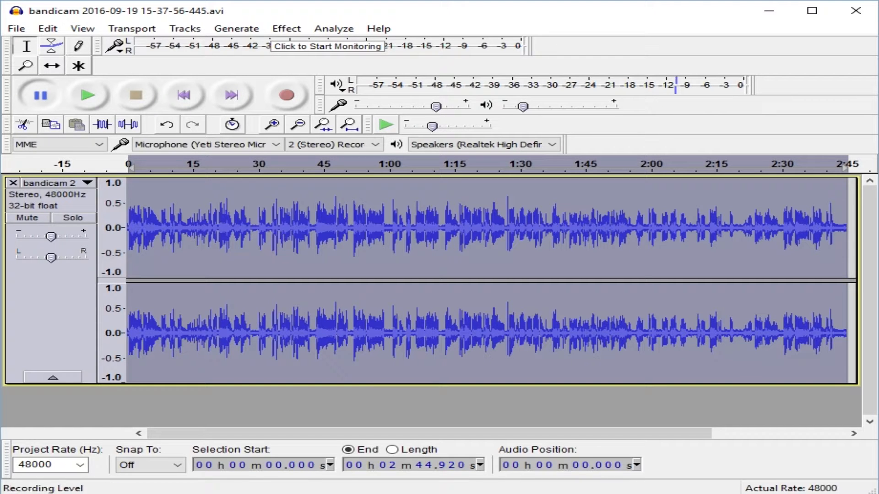
Normalize the entire track again with the same settings, following the bass and treble boosts
{"action": "left_click", "coordinate": [286, 29]}
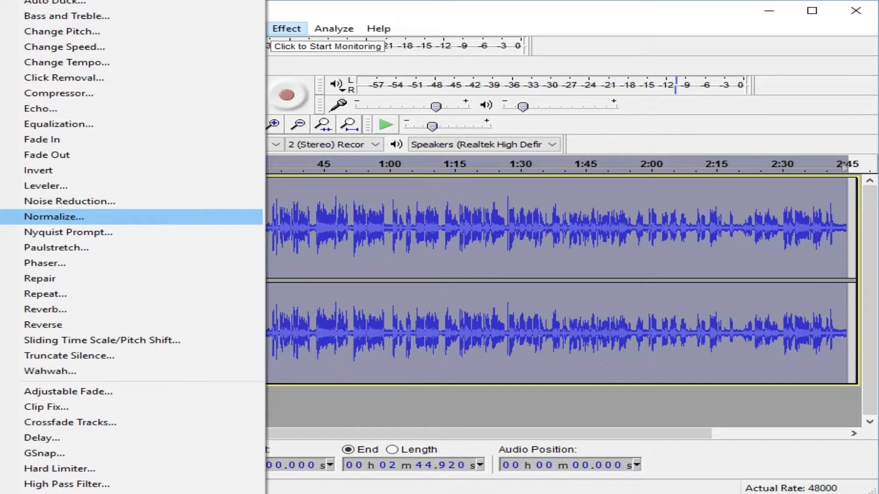
{"action": "key", "text": "Return"}
{"action": "key", "text": "Return"}
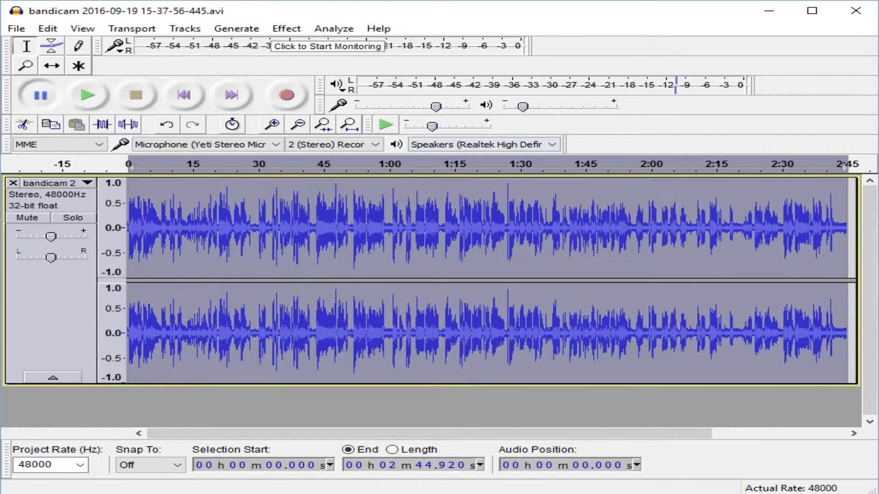
{"action": "left_click", "coordinate": [286, 28]}
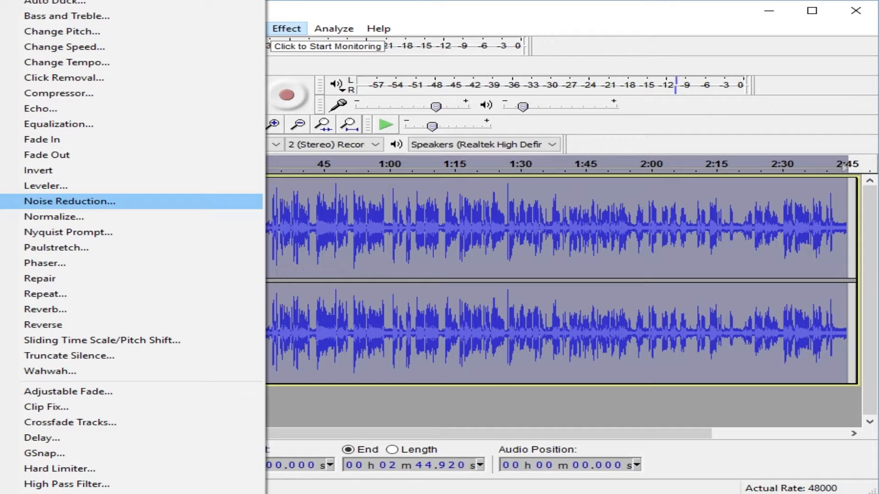
{"action": "left_click", "coordinate": [559, 229]}
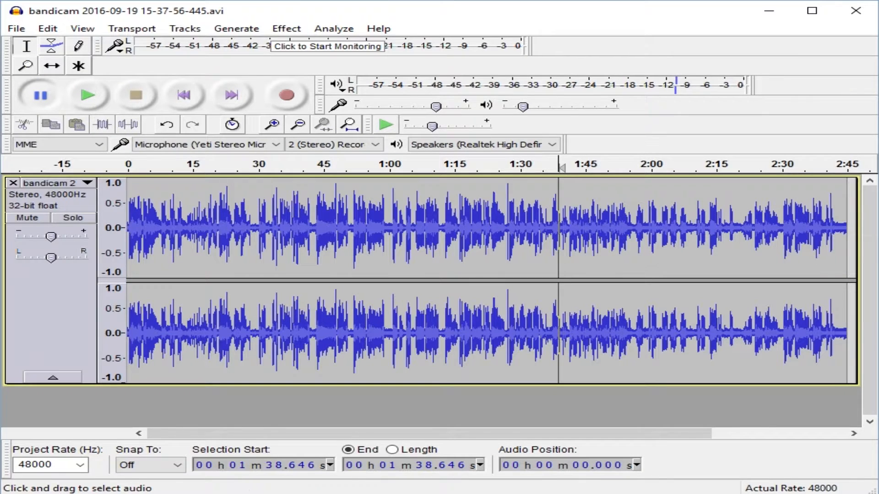
{"action": "left_click_drag", "start_coordinate": [725, 229], "coordinate": [740, 229]}
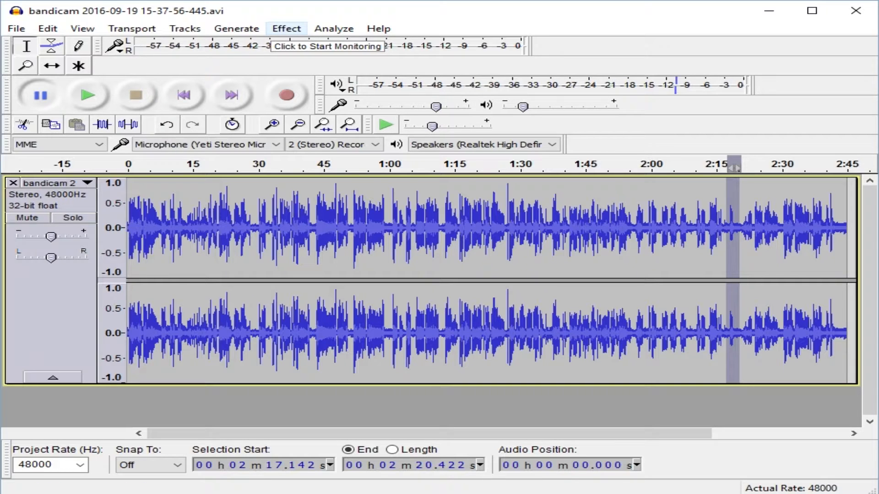
{"action": "left_click", "coordinate": [287, 28]}
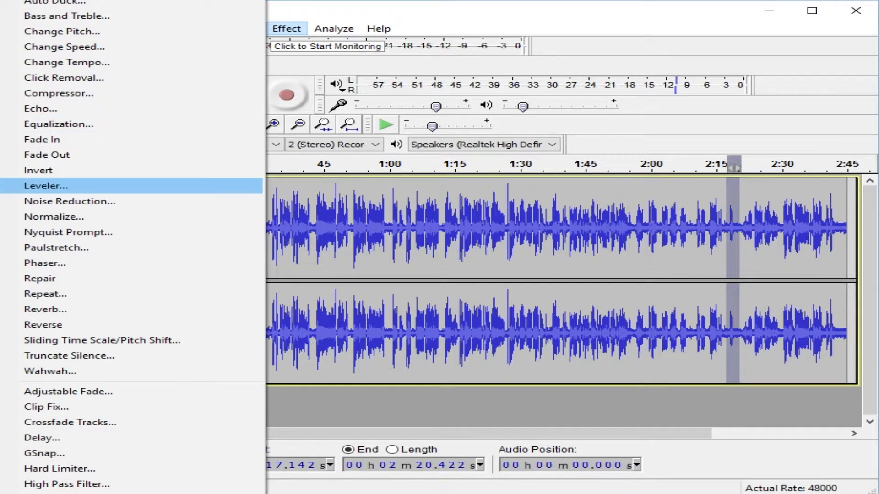
{"action": "left_click", "coordinate": [59, 199]}
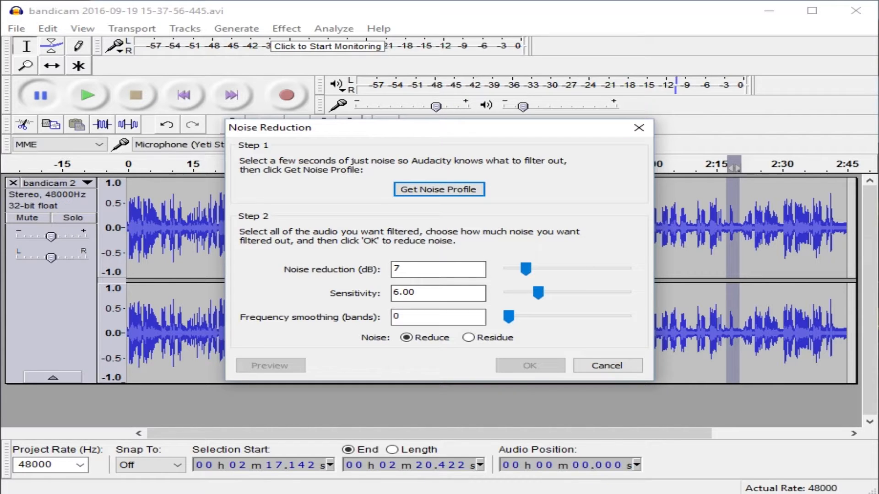
{"action": "left_click", "coordinate": [607, 366]}
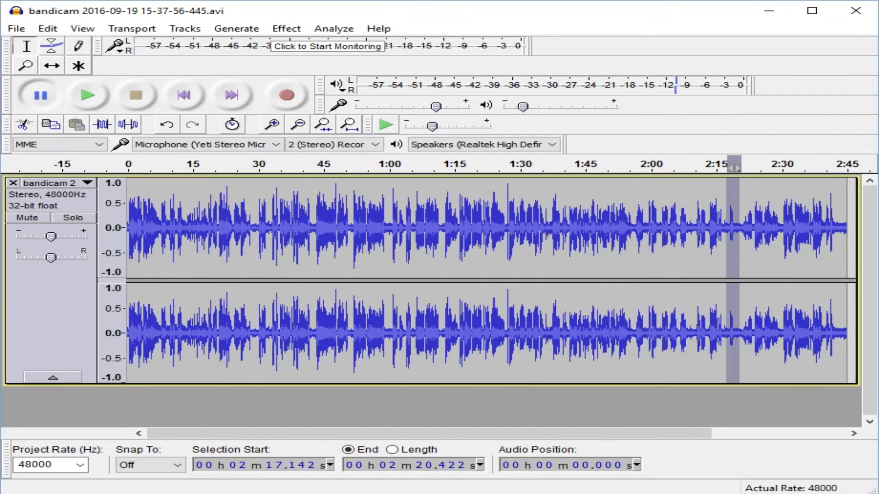
{"action": "left_click", "coordinate": [691, 320]}
{"action": "key", "text": "ctrl+a"}
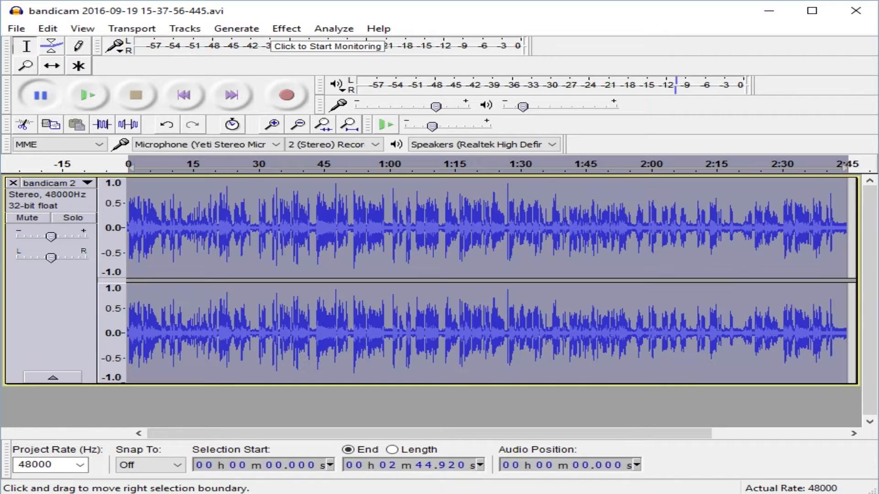
{"action": "left_click", "coordinate": [286, 28]}
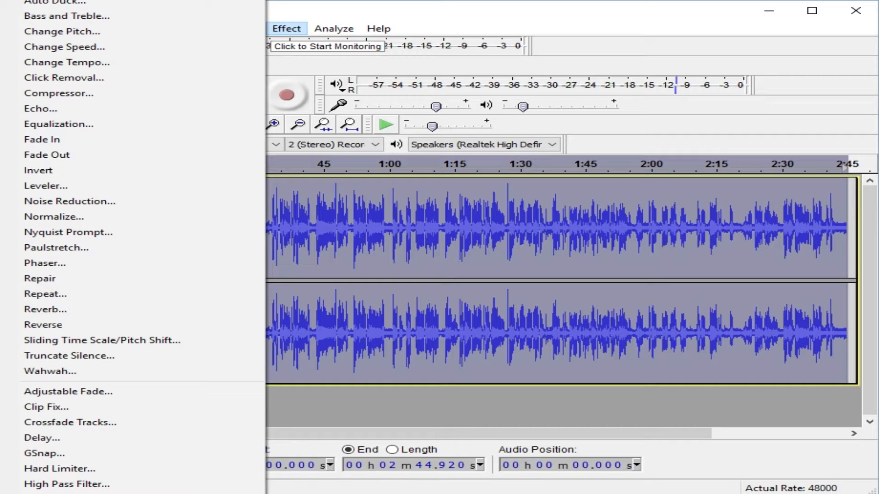
{"action": "left_click", "coordinate": [375, 229]}
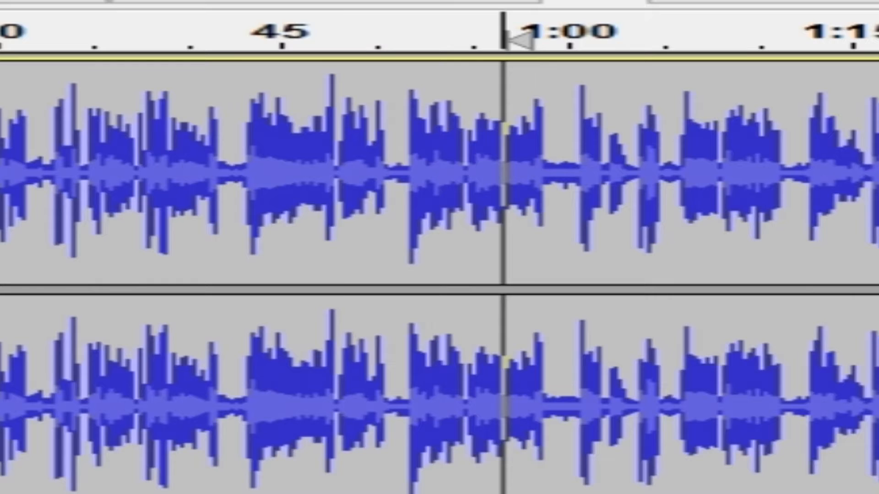
{"action": "left_click_drag", "start_coordinate": [340, 229], "coordinate": [368, 229]}
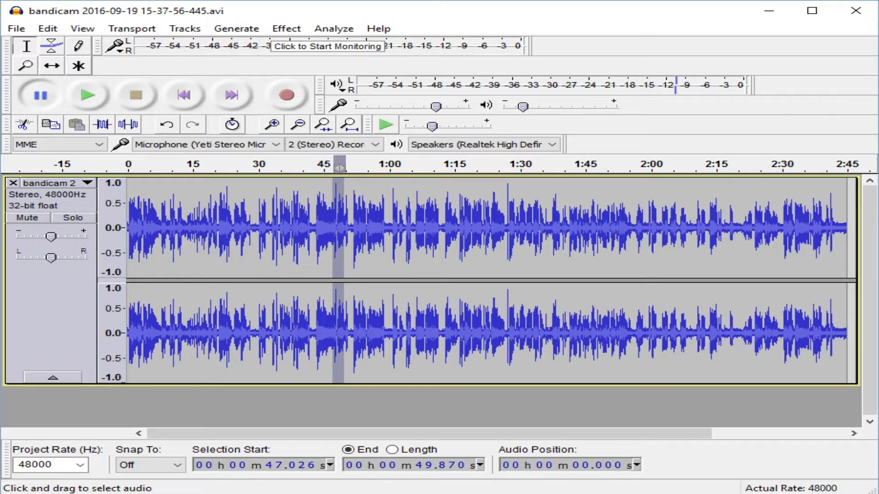
{"action": "left_click_drag", "start_coordinate": [502, 228], "coordinate": [514, 229]}
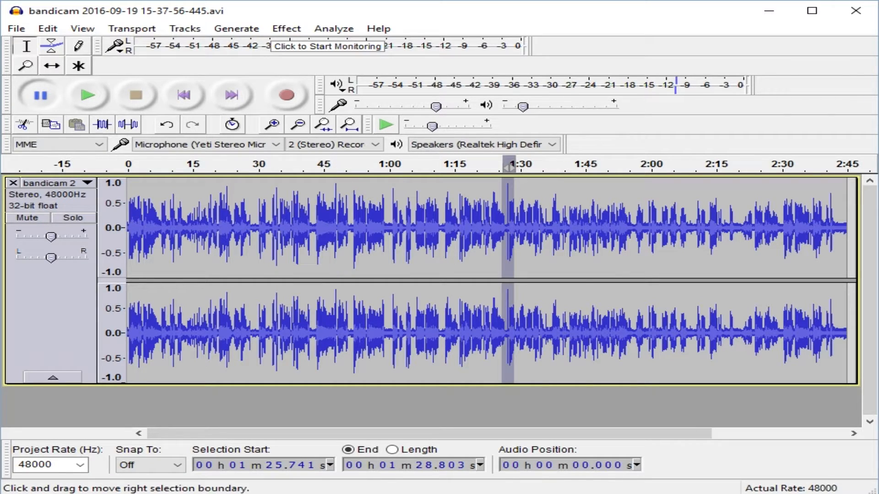
{"action": "left_click", "coordinate": [828, 229]}
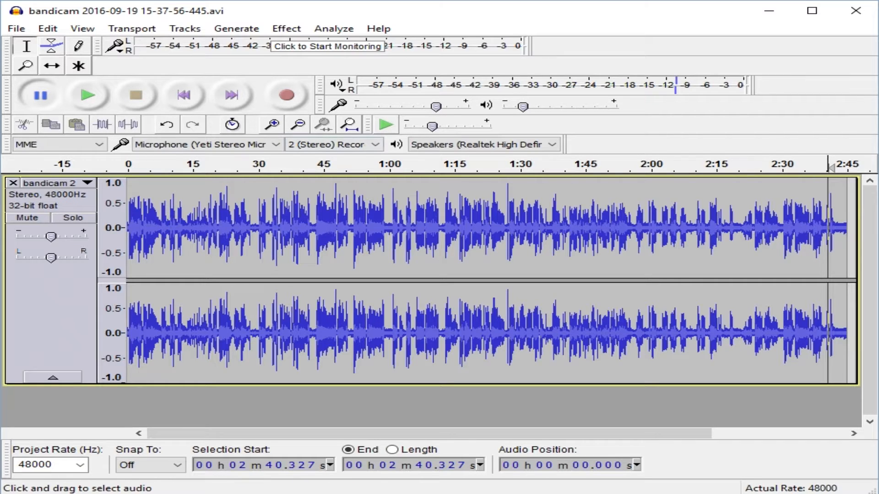
Apply the Hard Limiter to the entire track with dB limit -4.00, wet level 1.000 and residue level 0.000
{"action": "key", "text": "ctrl+a"}
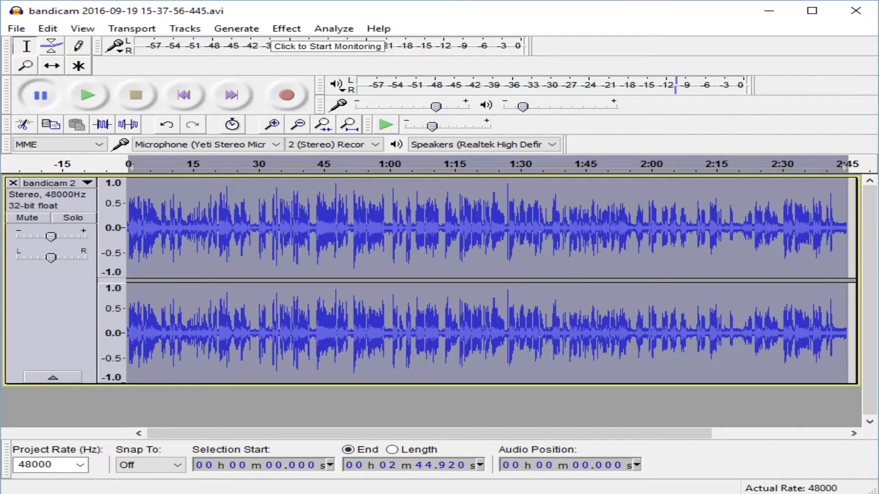
{"action": "left_click", "coordinate": [287, 28]}
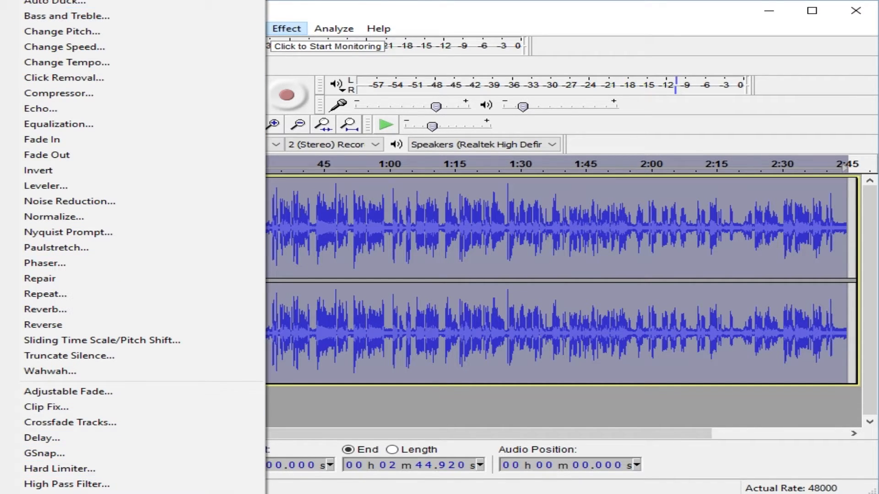
{"action": "mouse_move", "coordinate": [236, 28]}
{"action": "mouse_move", "coordinate": [287, 28]}
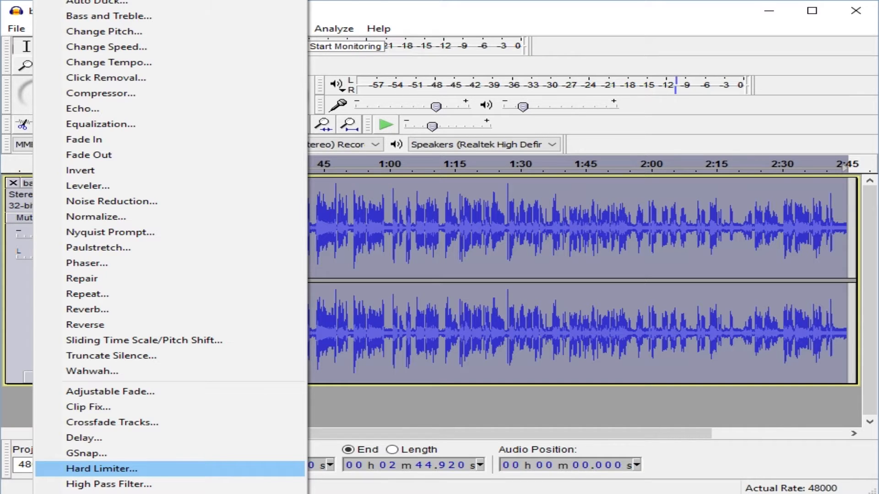
{"action": "key", "text": "Return"}
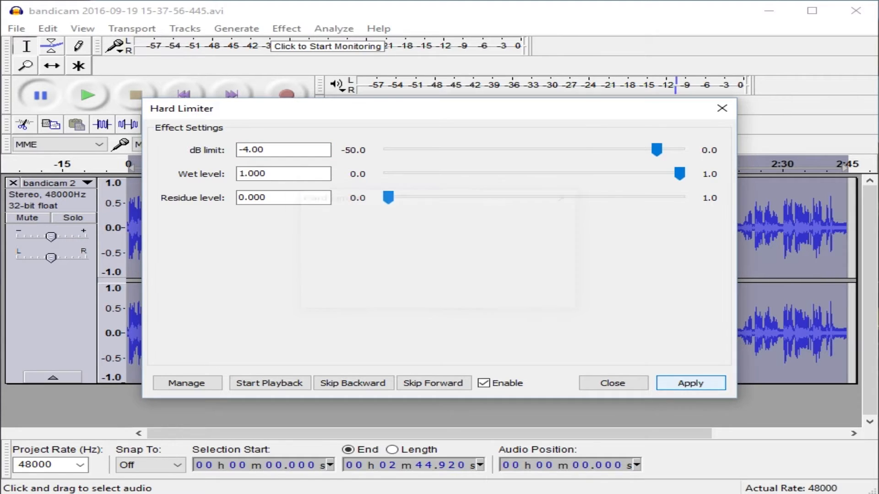
{"action": "left_click", "coordinate": [691, 383]}
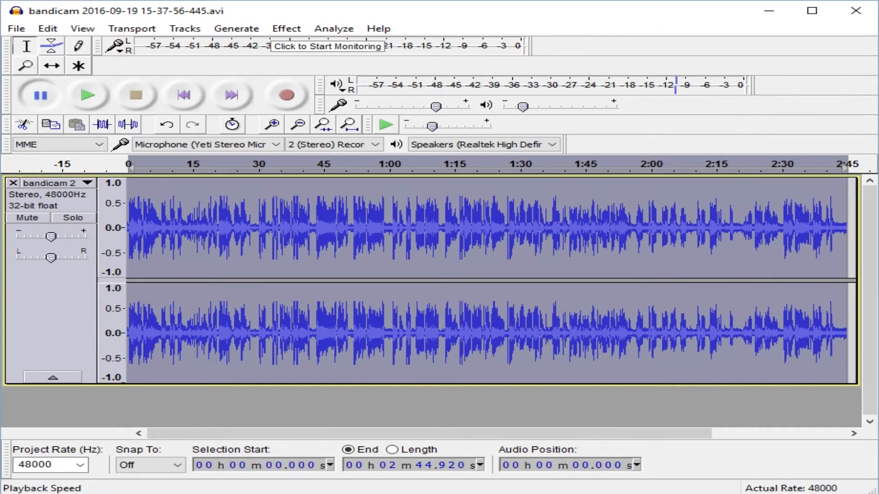
Normalize the limited track to a maximum amplitude of -1.0 dB with DC offset removal, keeping the stereo channels linked
{"action": "left_click", "coordinate": [287, 28]}
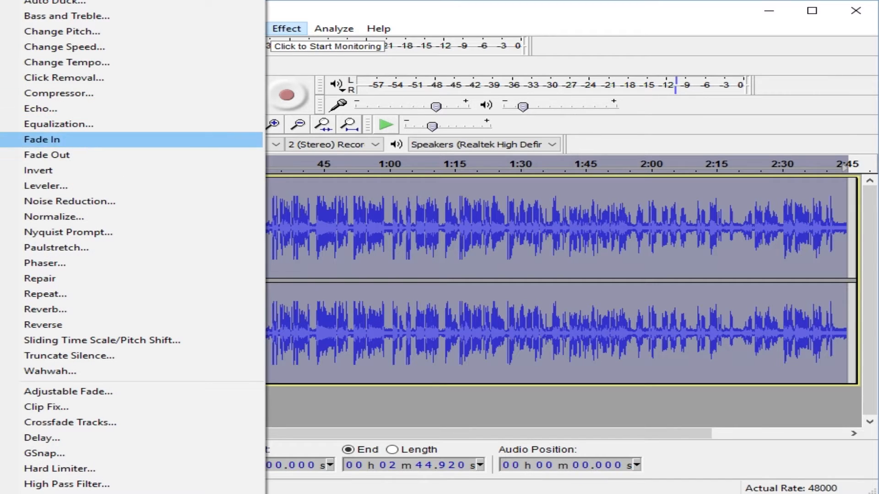
{"action": "left_click", "coordinate": [54, 217]}
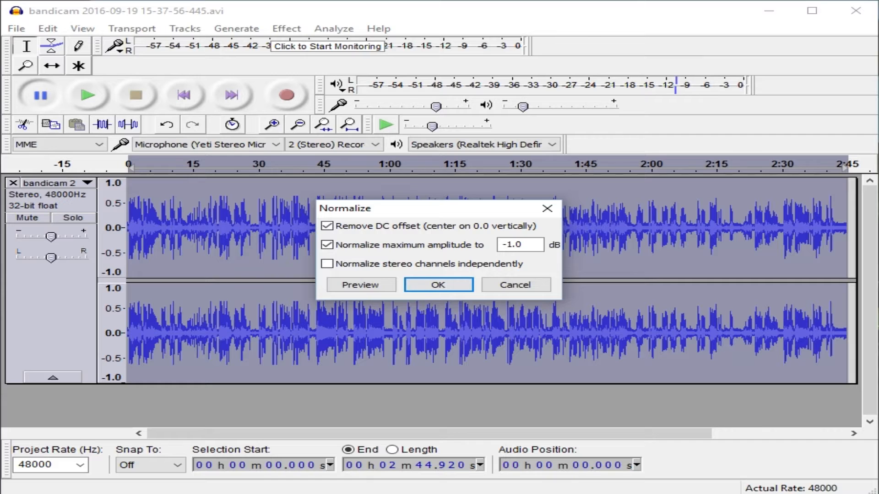
{"action": "left_click", "coordinate": [438, 285]}
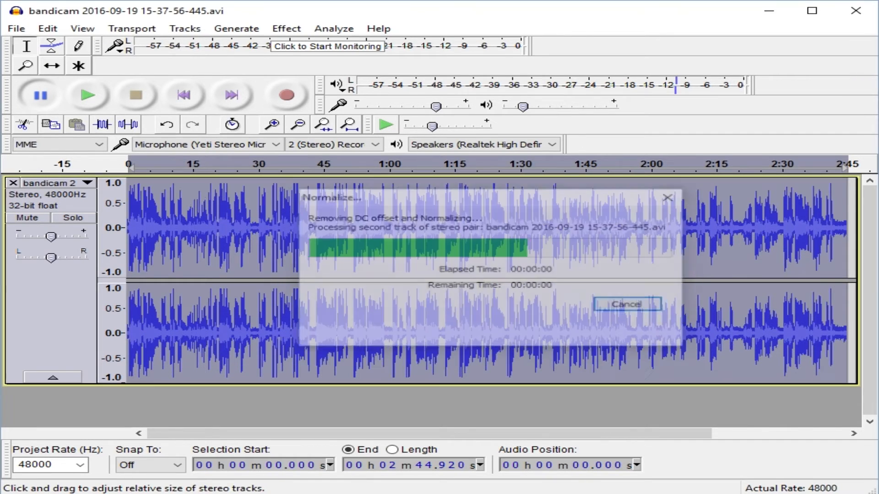